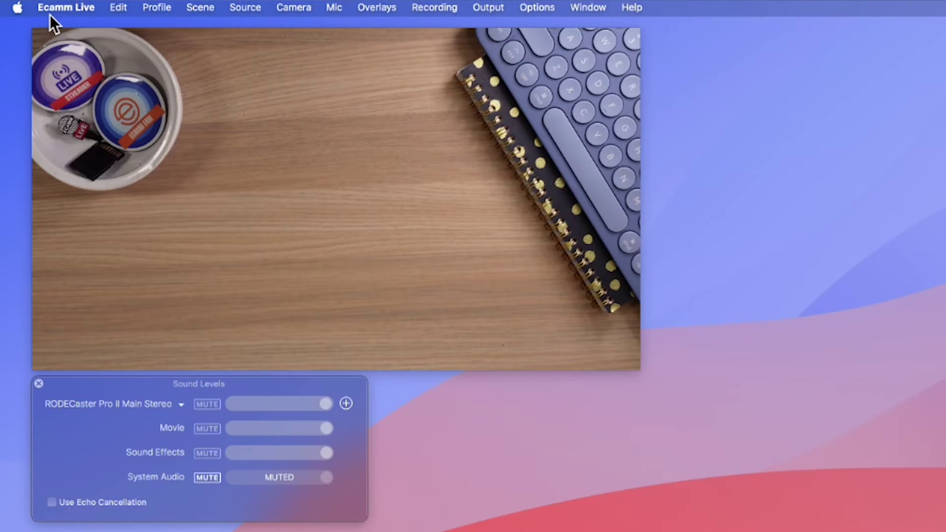
# Open the Ecamm Live application menu from the menu bar.
pyautogui.click(49, 9)
# Choose Preferences from the Ecamm Live menu.
pyautogui.click(111, 226)
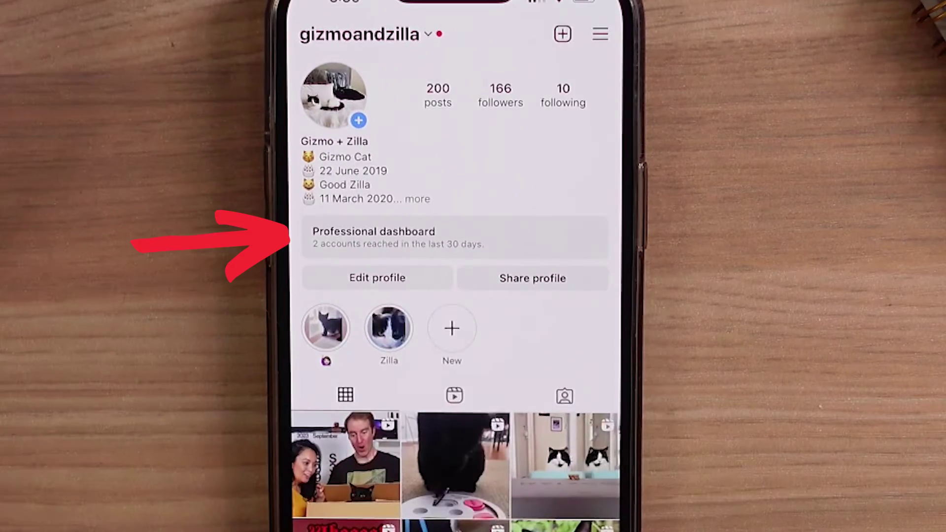
# Check the linked Page under Profile information, then bring up Instagram's Settings and privacy.
pyautogui.click(418, 278)
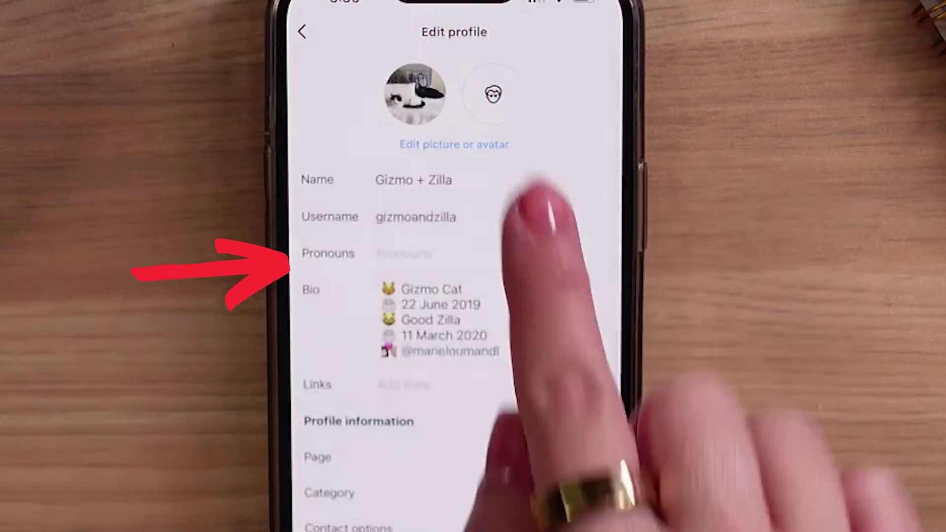
pyautogui.moveTo(463, 528); pyautogui.dragTo(559, 376)
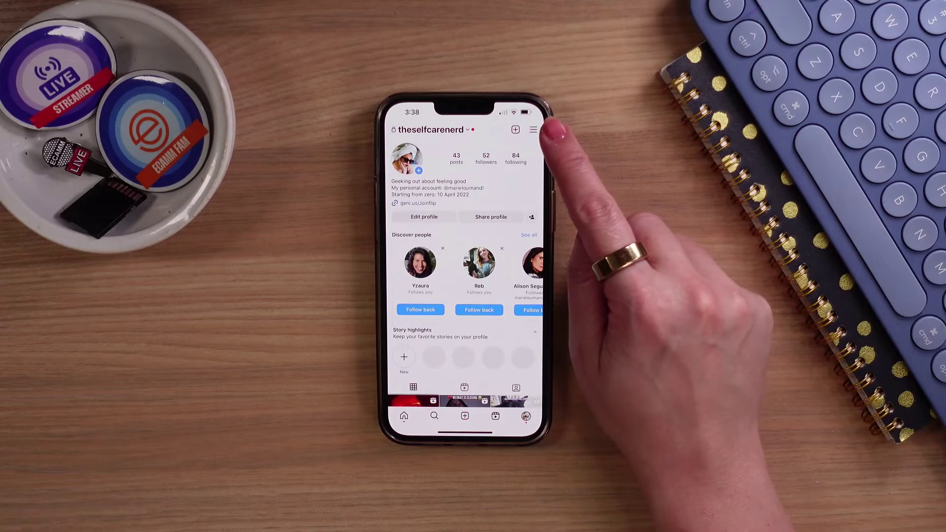
pyautogui.click(543, 130)
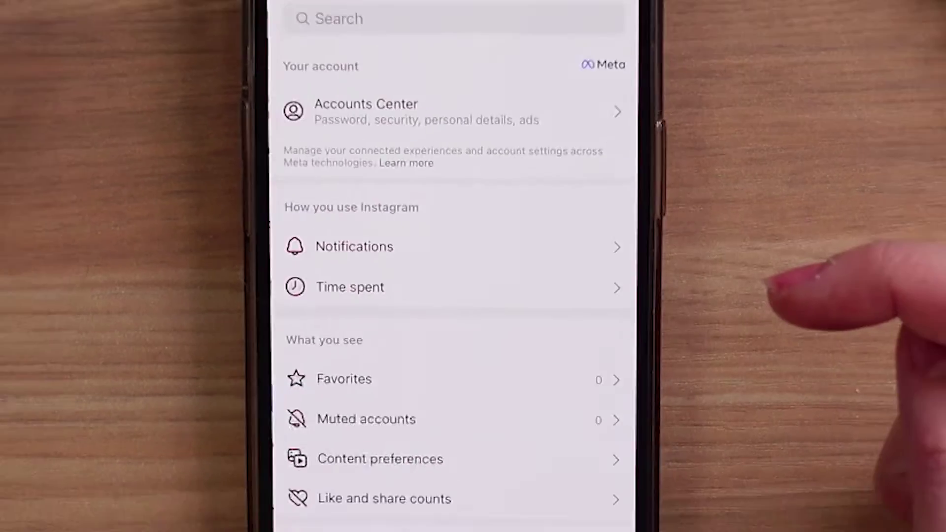
# Switch the Instagram account to a Creator professional account and review its Account privacy setting.
pyautogui.scroll(-10, 537, 305)
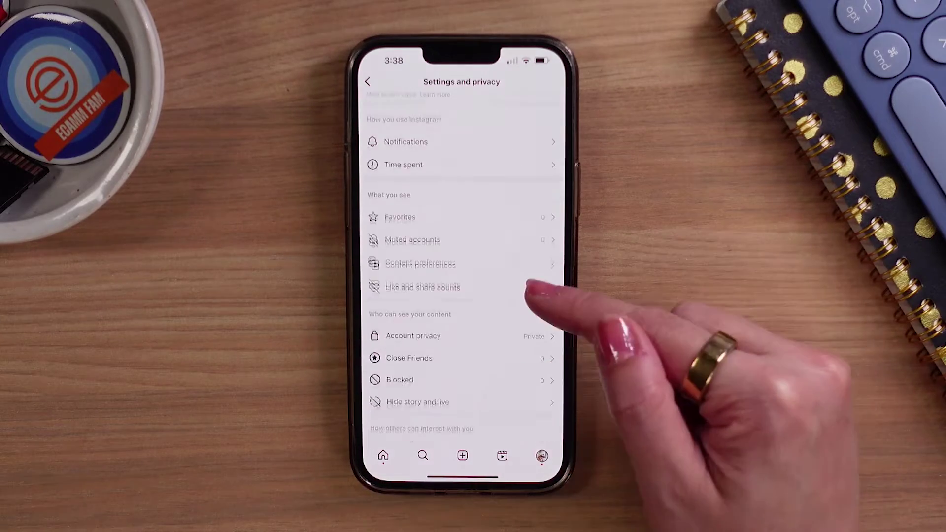
pyautogui.scroll(-6, 535, 318)
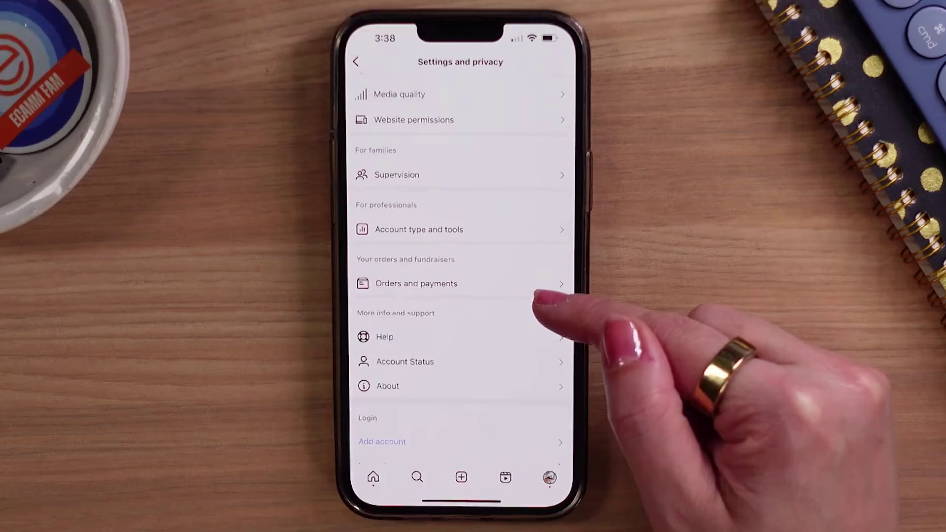
pyautogui.click(500, 182)
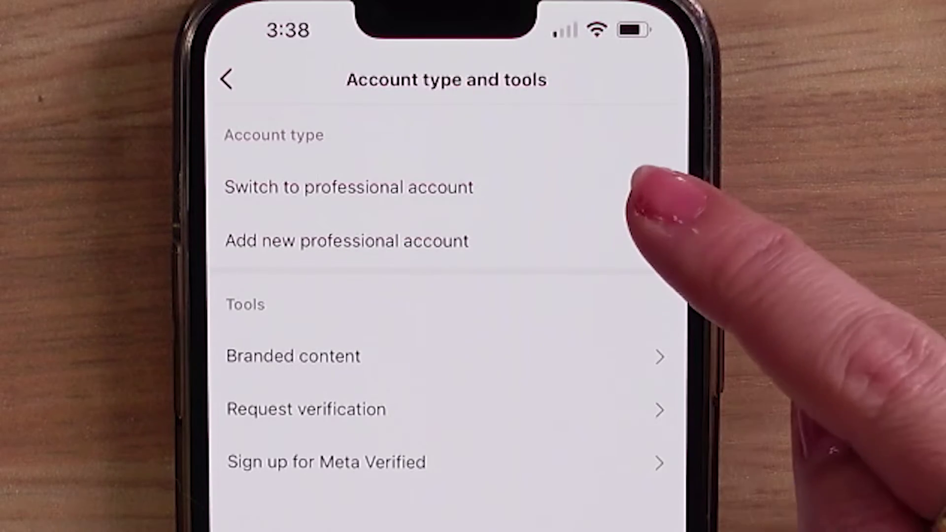
pyautogui.click(633, 187)
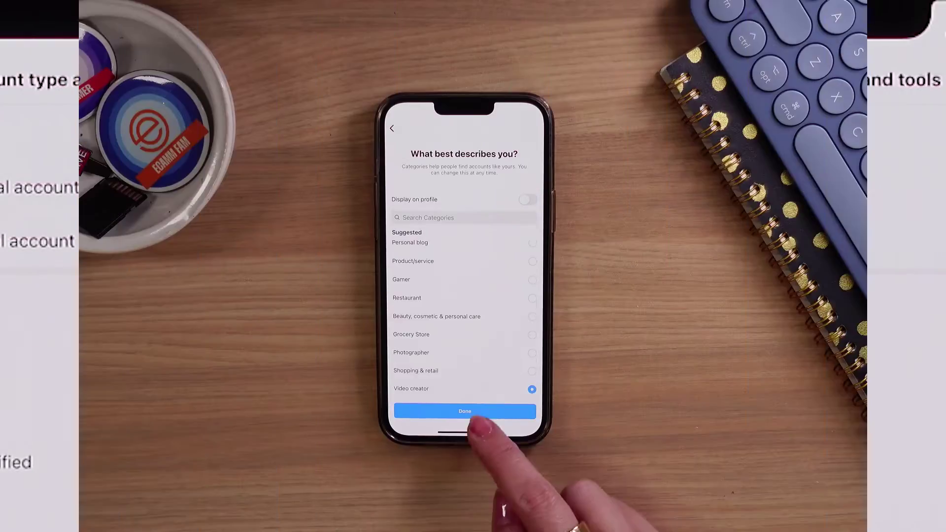
pyautogui.click(464, 412)
pyautogui.click(465, 305)
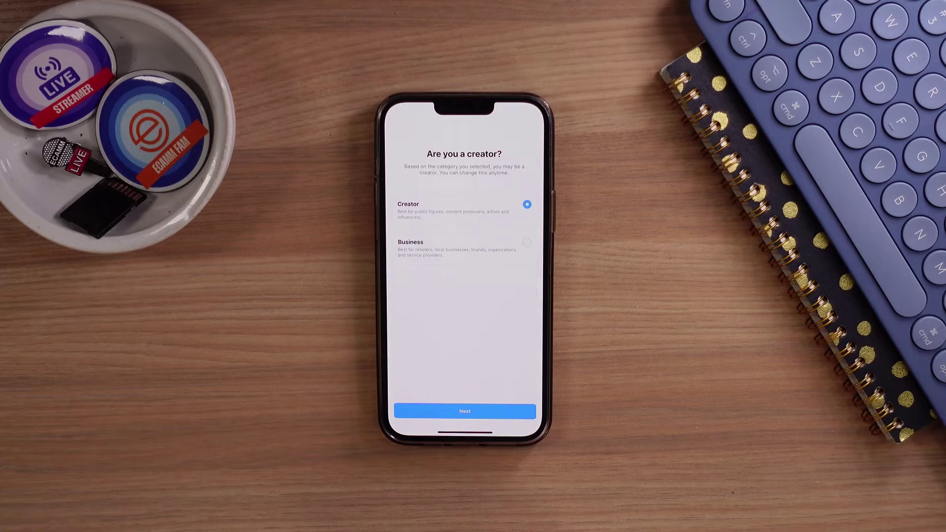
pyautogui.click(465, 411)
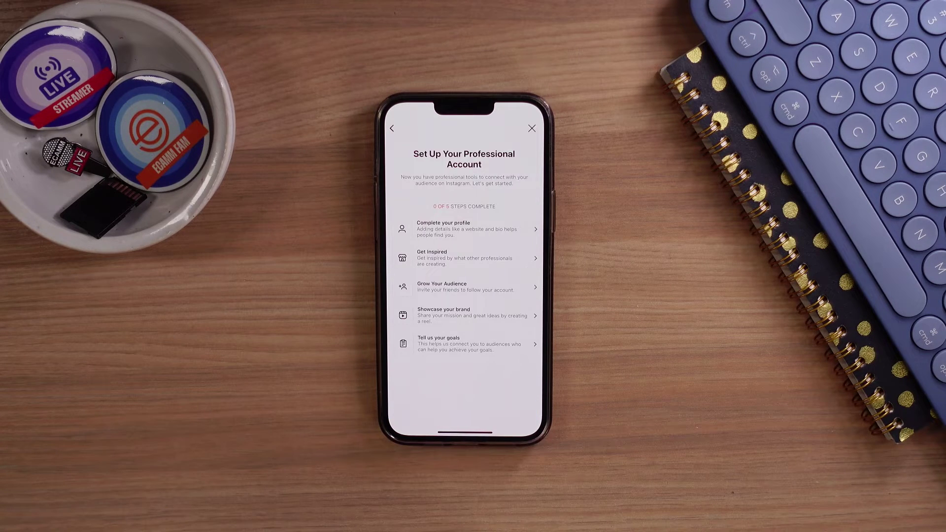
pyautogui.click(532, 128)
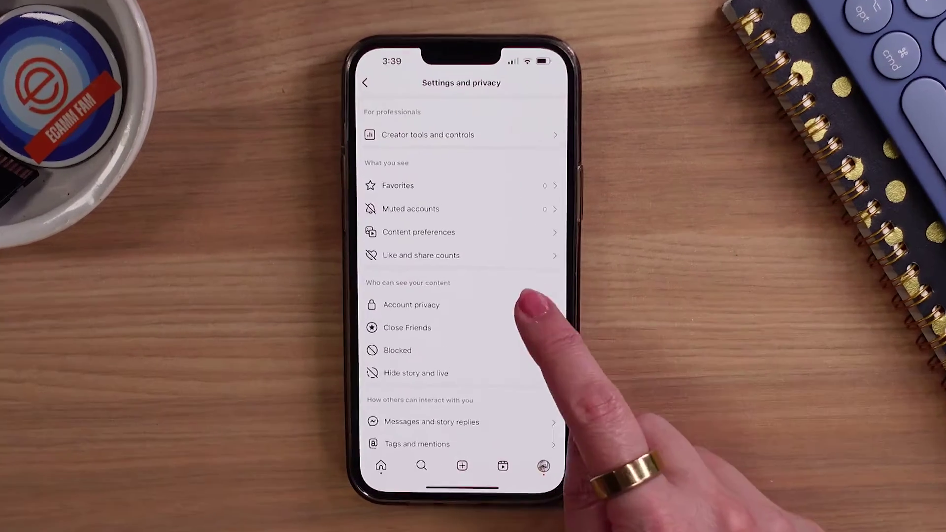
pyautogui.click(525, 351)
pyautogui.click(555, 88)
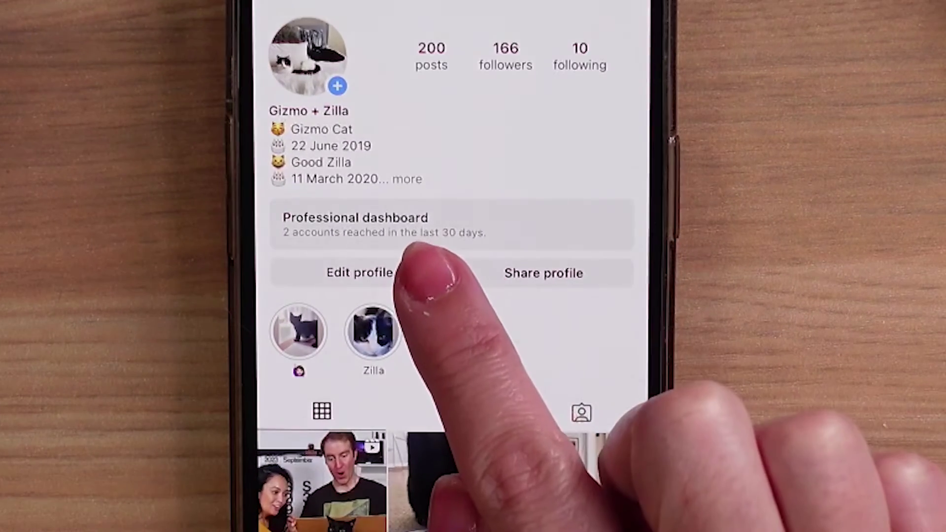
# Open Manage connection for the Page row in Instagram's Edit profile.
pyautogui.click(364, 272)
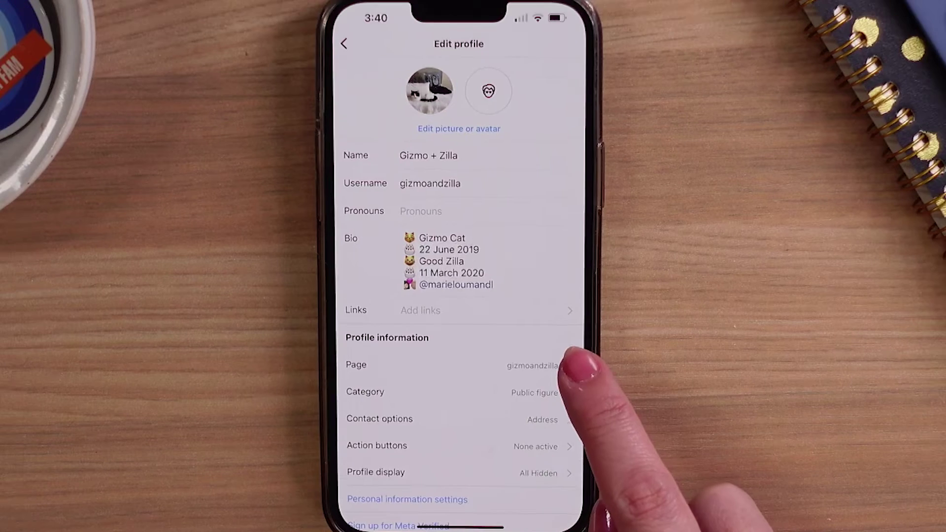
pyautogui.click(567, 366)
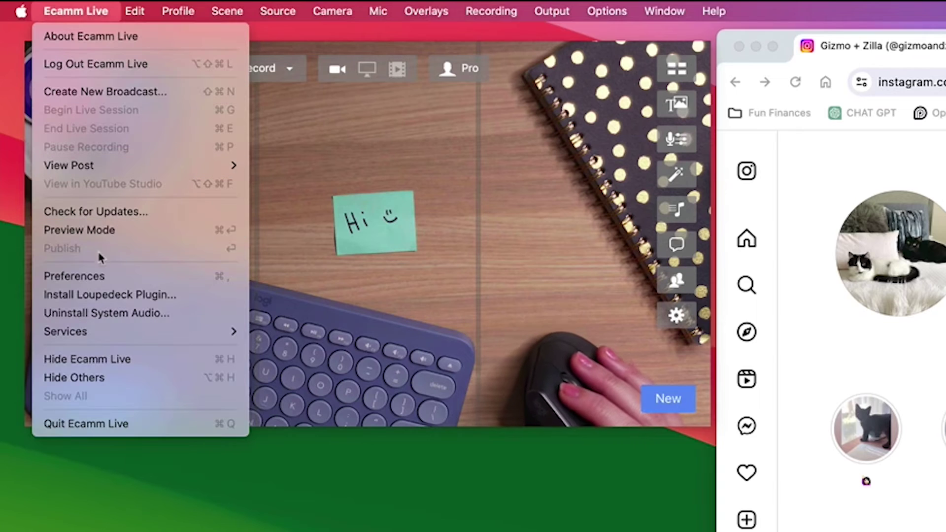
# Go to the Destinations pane in Ecamm Live Preferences and start adding a new destination.
pyautogui.click(103, 276)
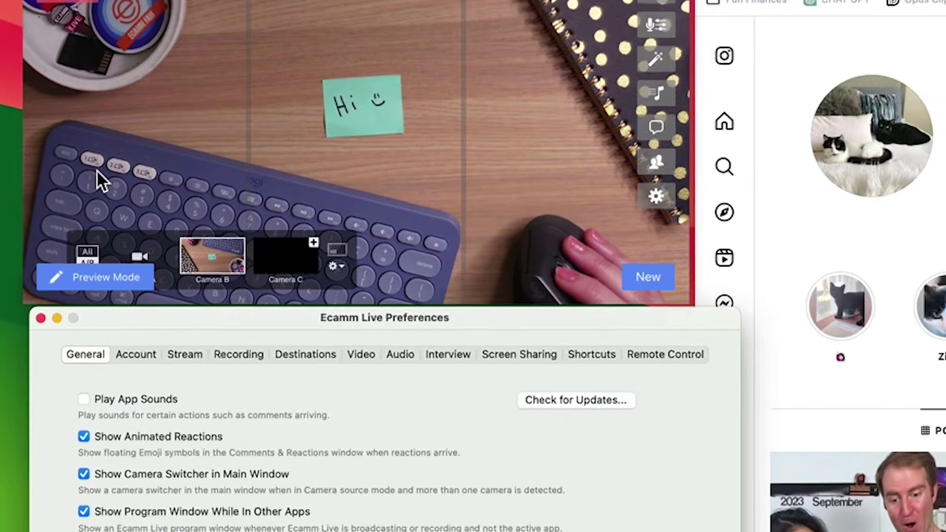
pyautogui.click(268, 82)
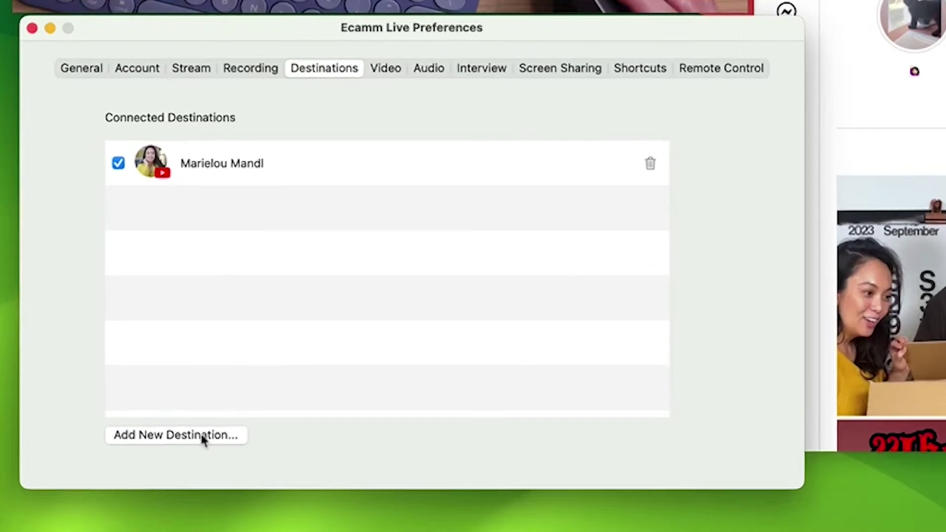
pyautogui.click(182, 387)
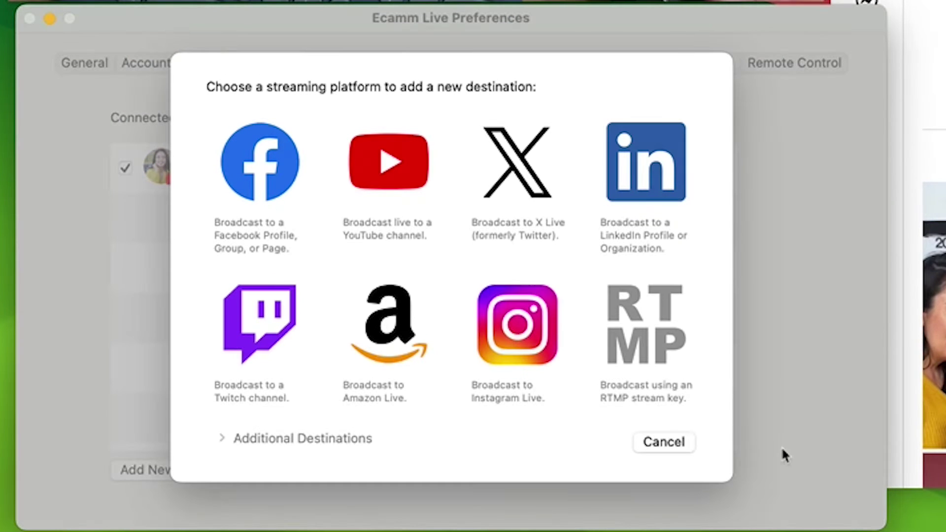
# Try Instagram as the platform, cancel it, and choose Facebook instead.
pyautogui.click(511, 345)
pyautogui.click(439, 288)
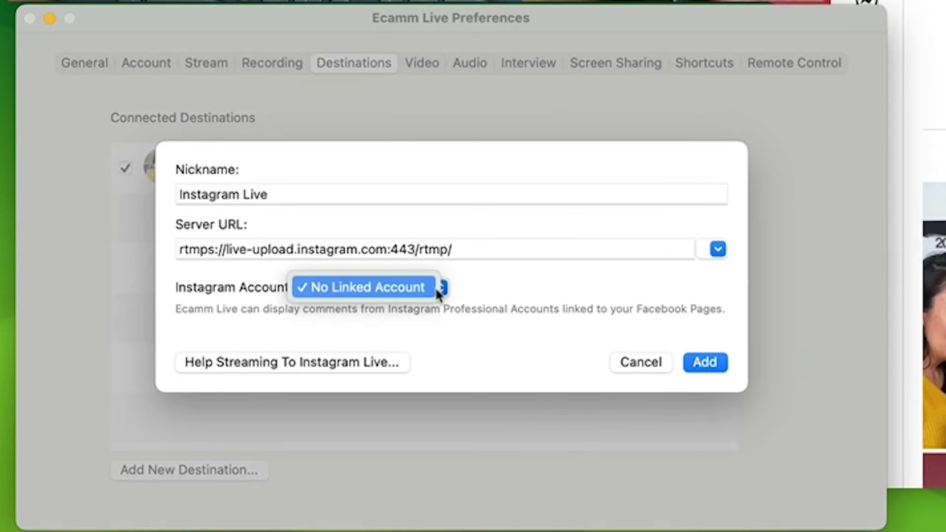
pyautogui.click(459, 295)
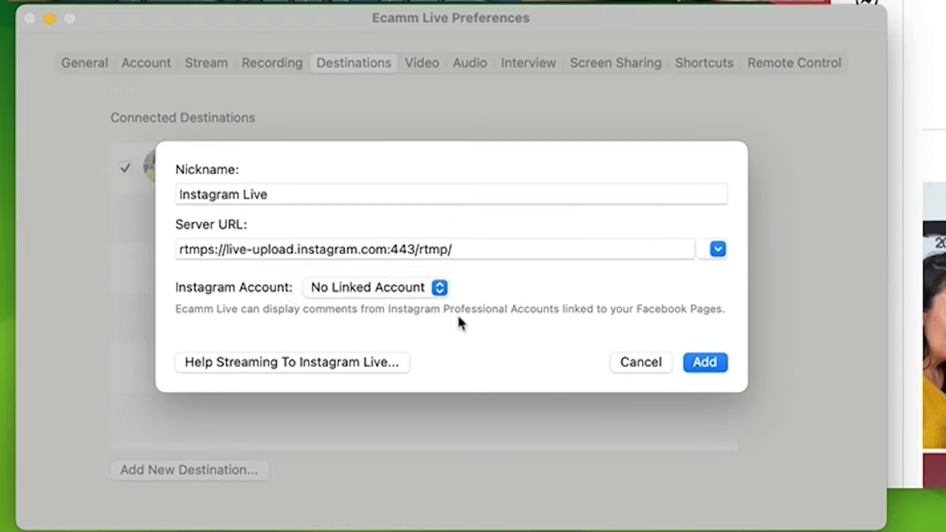
pyautogui.click(657, 362)
pyautogui.click(266, 170)
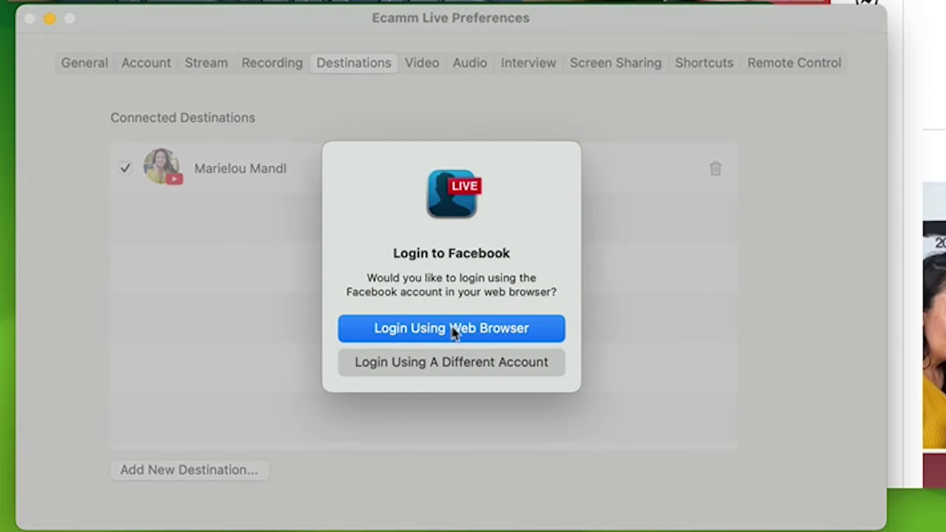
# Log in to Facebook via the web browser, keep the current account, and set Broadcast to Profile.
pyautogui.click(452, 328)
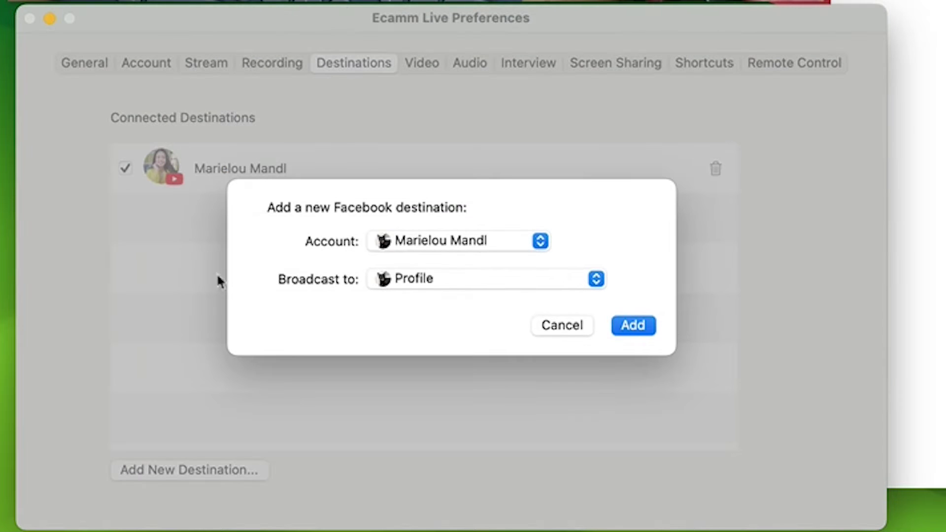
pyautogui.click(542, 241)
pyautogui.click(544, 238)
pyautogui.click(597, 279)
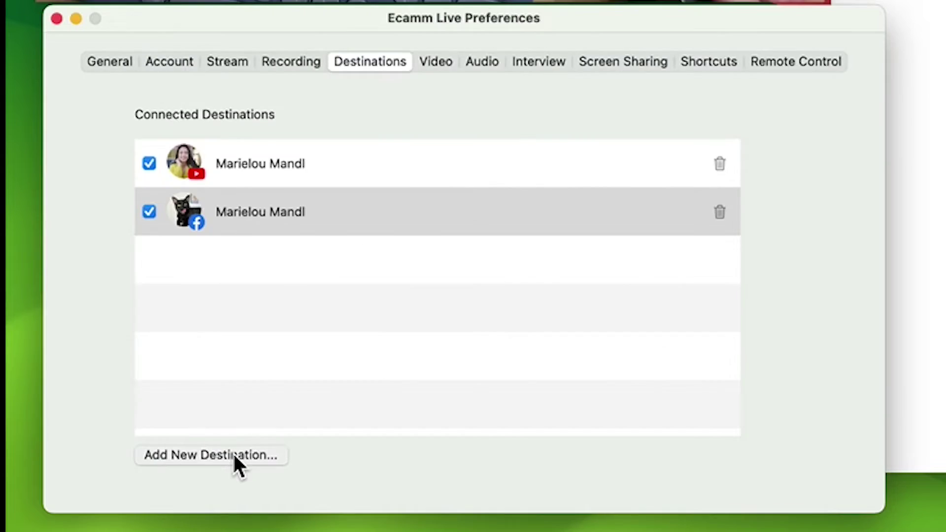
# Add an Instagram Live destination linked to the cat account's Instagram account.
pyautogui.click(235, 456)
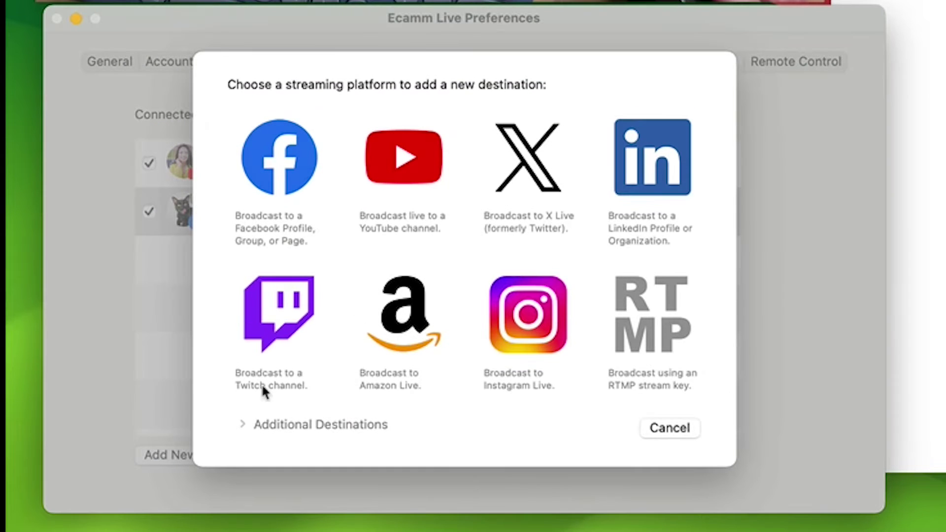
pyautogui.click(523, 333)
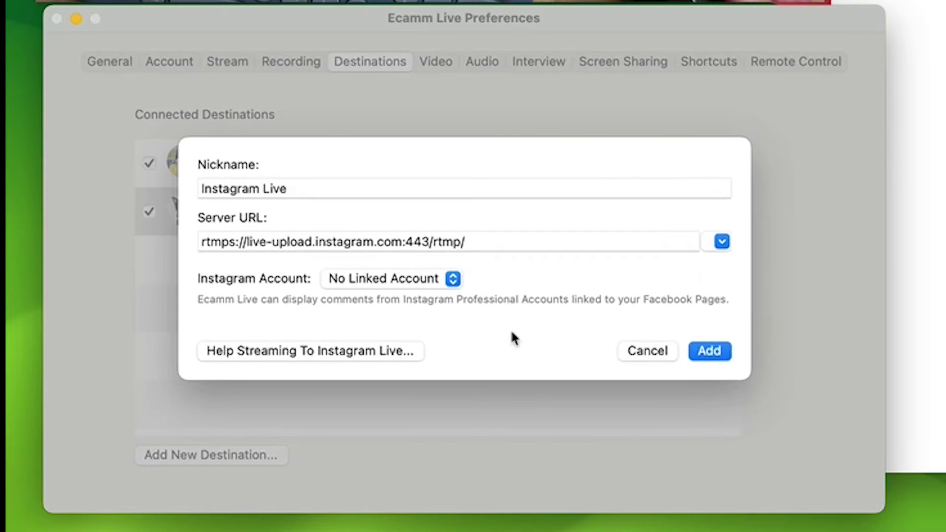
pyautogui.click(452, 280)
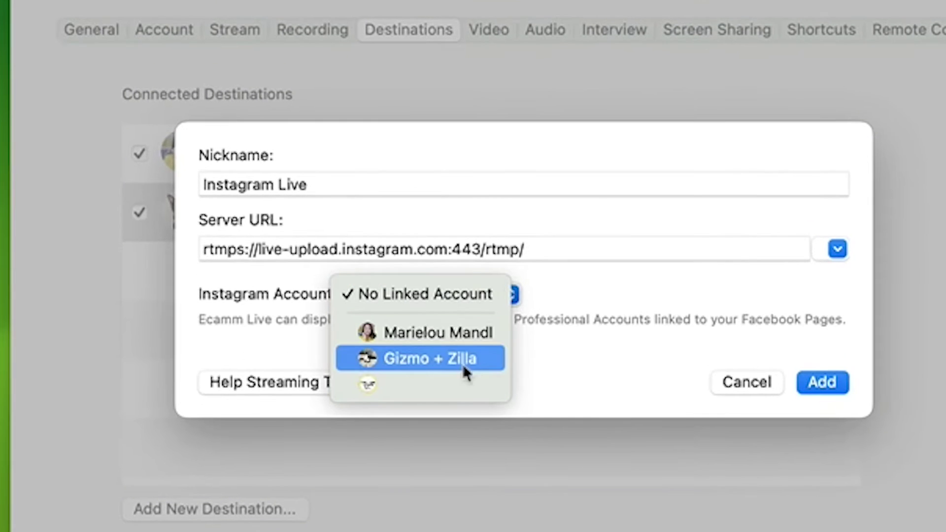
pyautogui.click(472, 357)
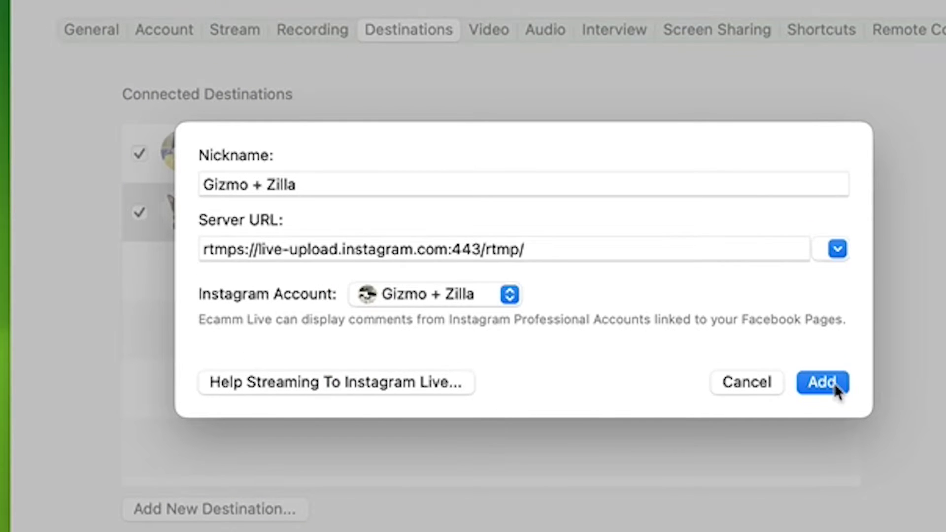
pyautogui.click(822, 382)
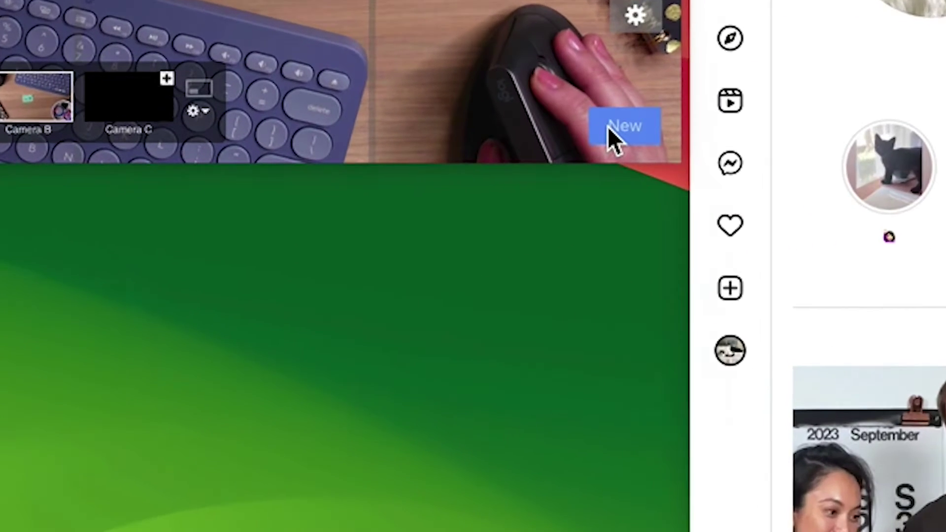
# Create a new broadcast and add the Instagram account as its destination.
pyautogui.click(362, 222)
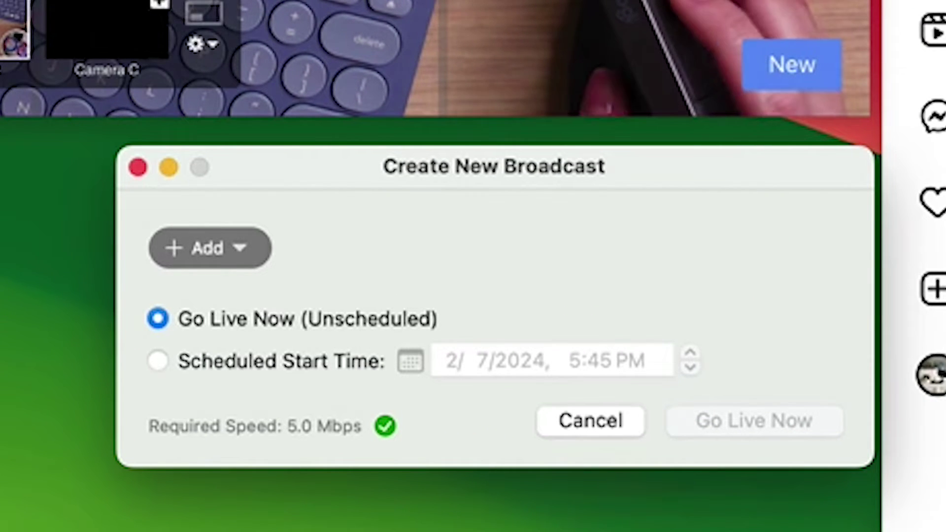
pyautogui.click(170, 247)
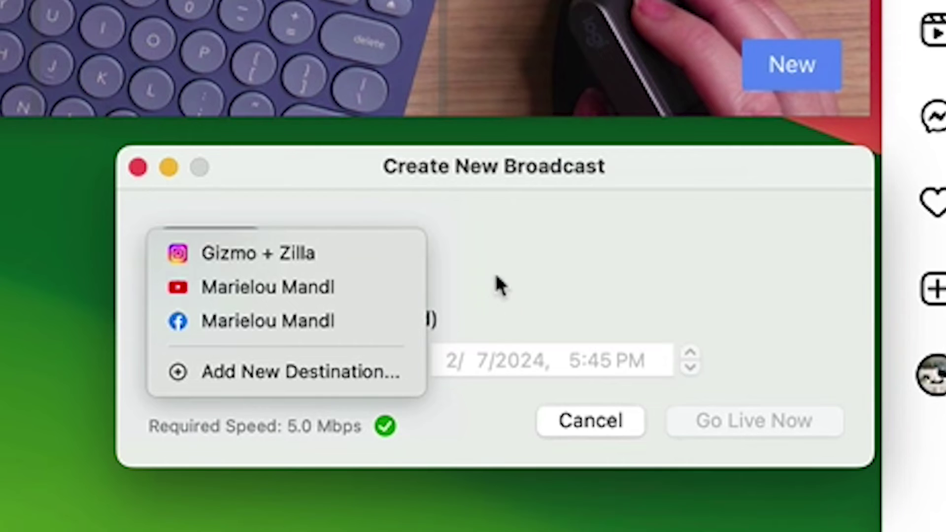
pyautogui.click(401, 254)
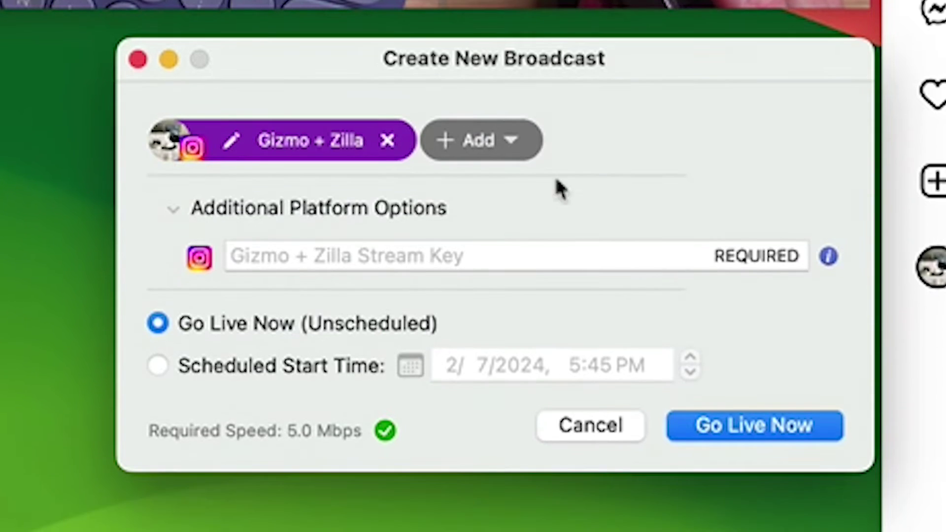
# Review the Instagram destination's linked account and close its settings unchanged.
pyautogui.click(233, 145)
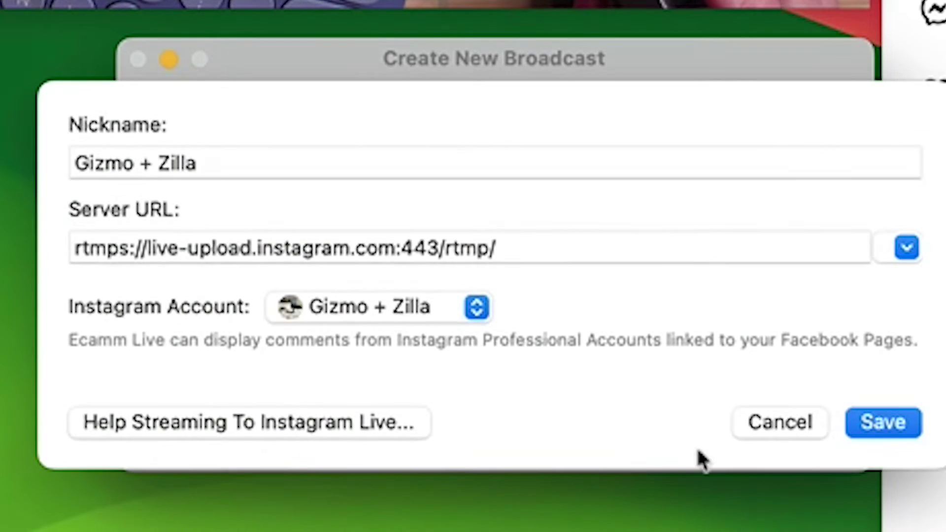
pyautogui.click(476, 308)
pyautogui.click(579, 314)
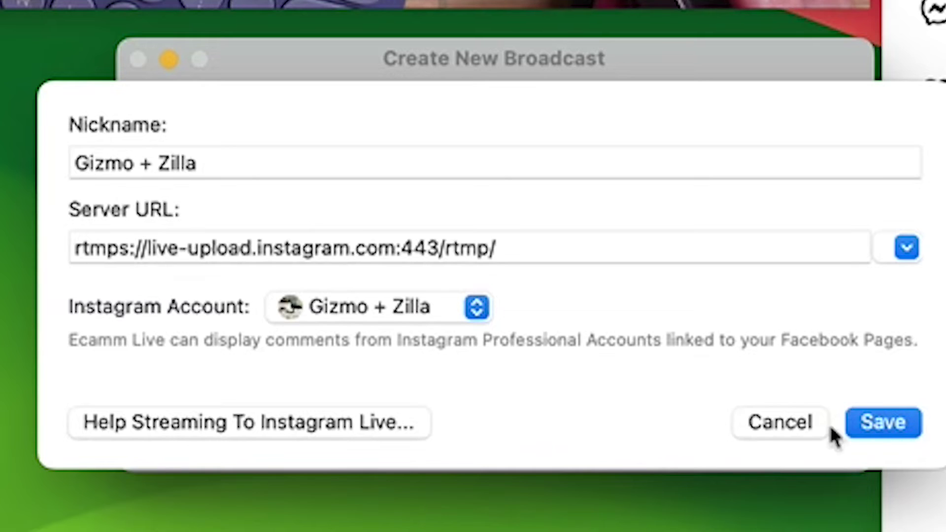
pyautogui.click(788, 425)
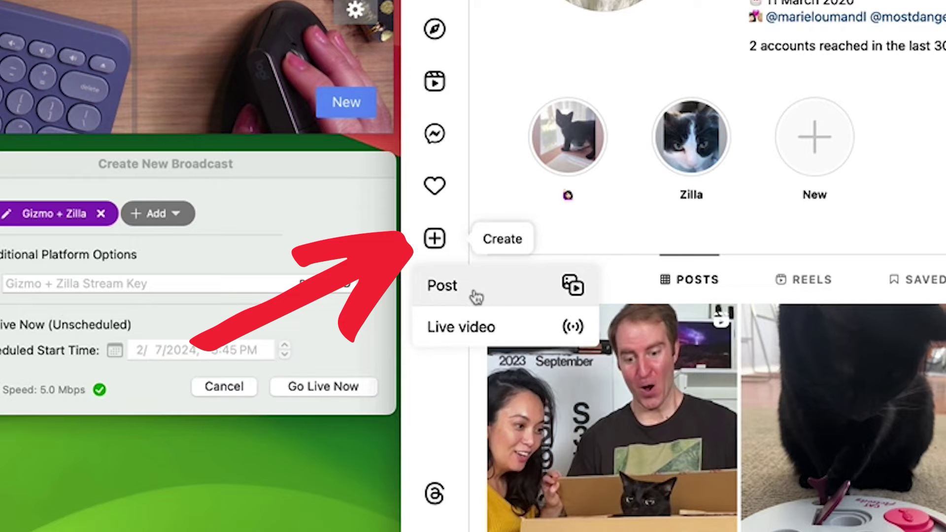
# Start an Instagram live video with the audience set to Public.
pyautogui.click(463, 328)
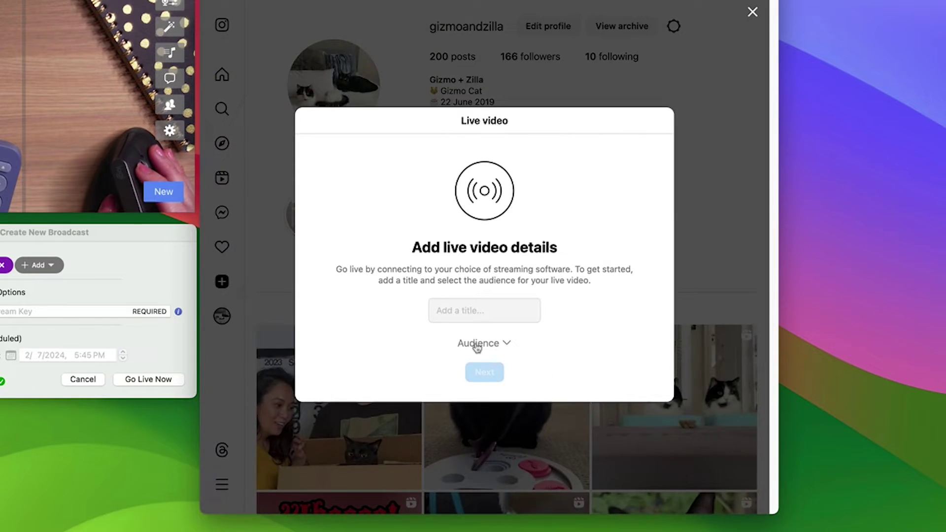
pyautogui.click(477, 345)
pyautogui.click(493, 224)
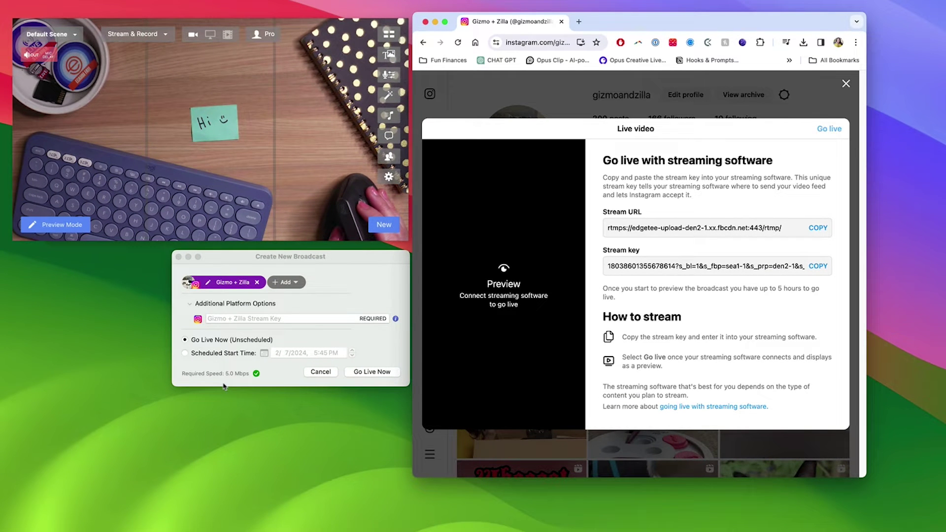
# Replace the Instagram destination's Server URL with Instagram's stream URL and save it.
pyautogui.click(208, 282)
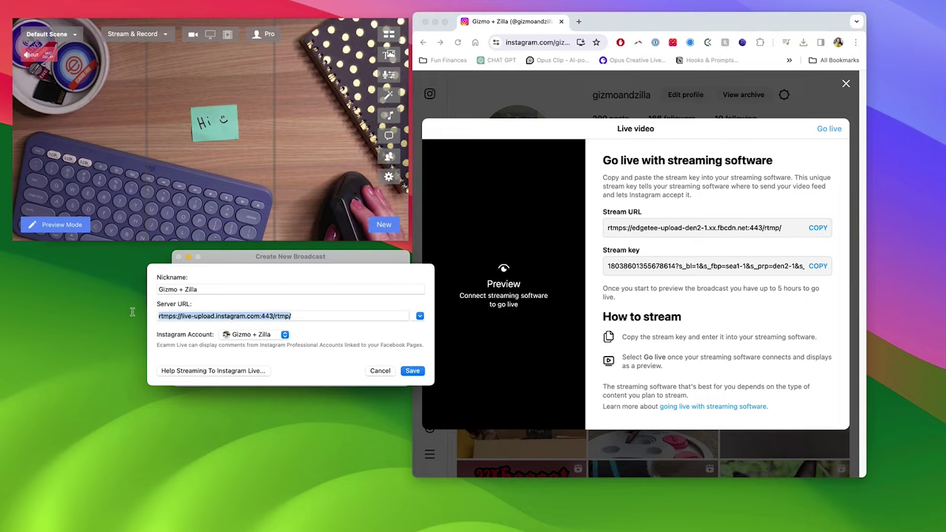
pyautogui.click(771, 230)
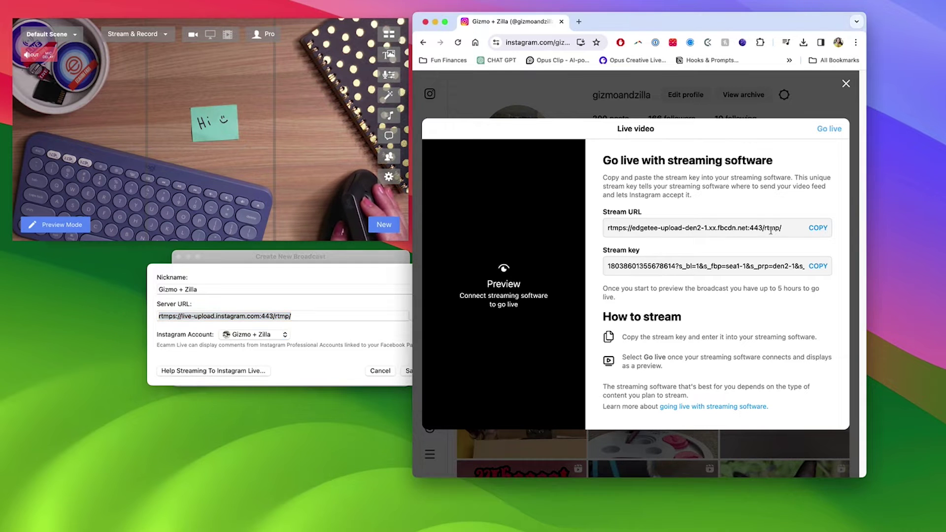
pyautogui.click(270, 316)
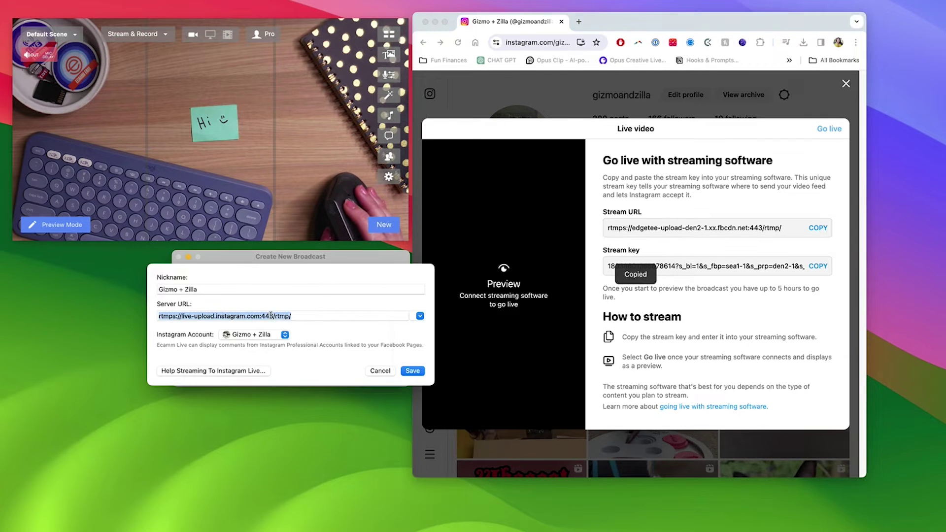
pyautogui.rightClick(272, 314)
pyautogui.click(290, 373)
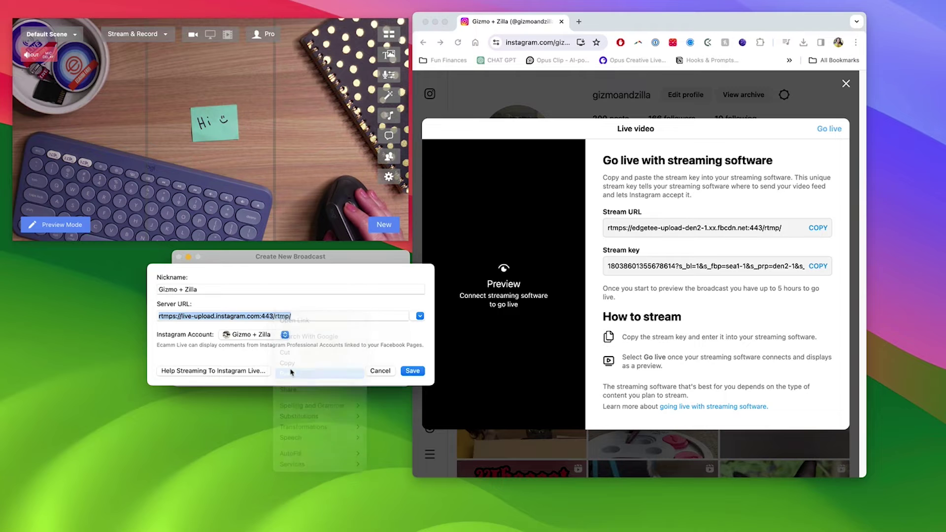
pyautogui.press('Return')
# Paste Instagram's stream key into the destination's stream key field.
pyautogui.click(820, 267)
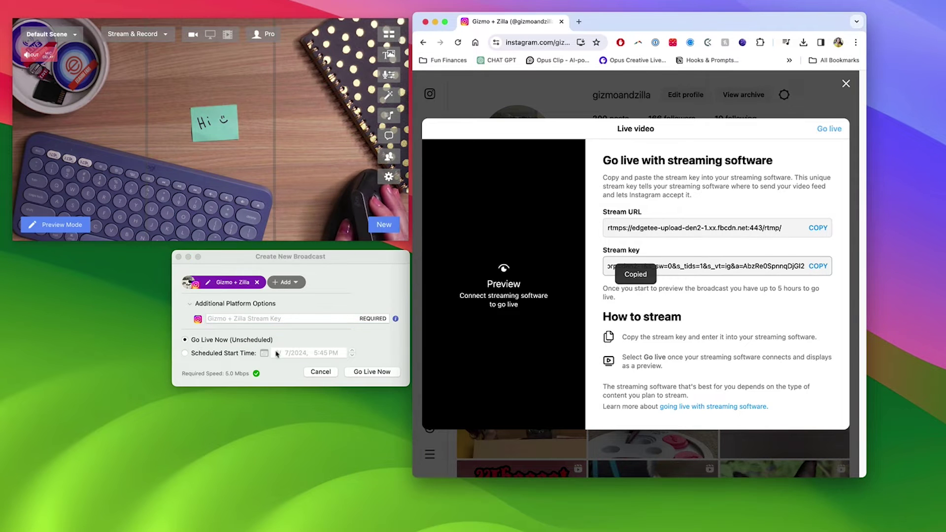
pyautogui.rightClick(263, 318)
pyautogui.click(279, 340)
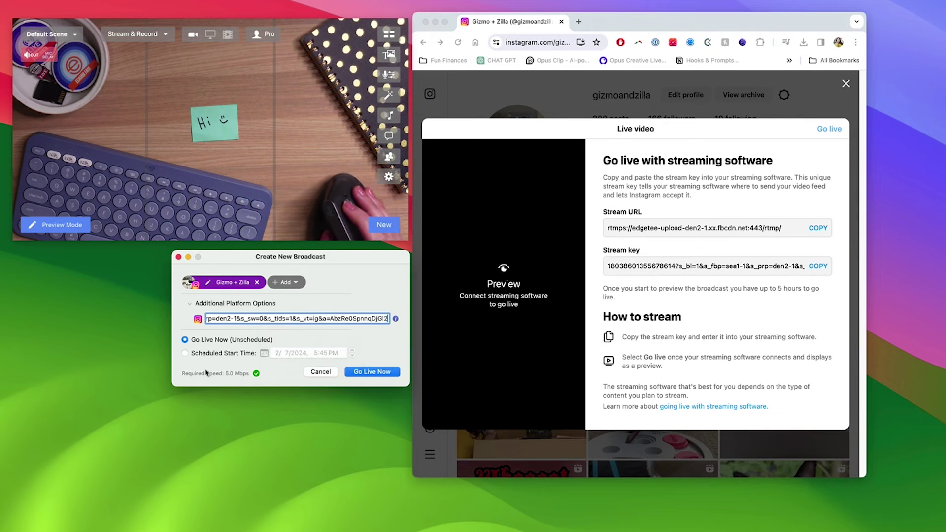
pyautogui.click(278, 282)
# Add YouTube, title the broadcast 'hi!', use a camera snapshot as image, and schedule it for 5:45 PM.
pyautogui.click(285, 284)
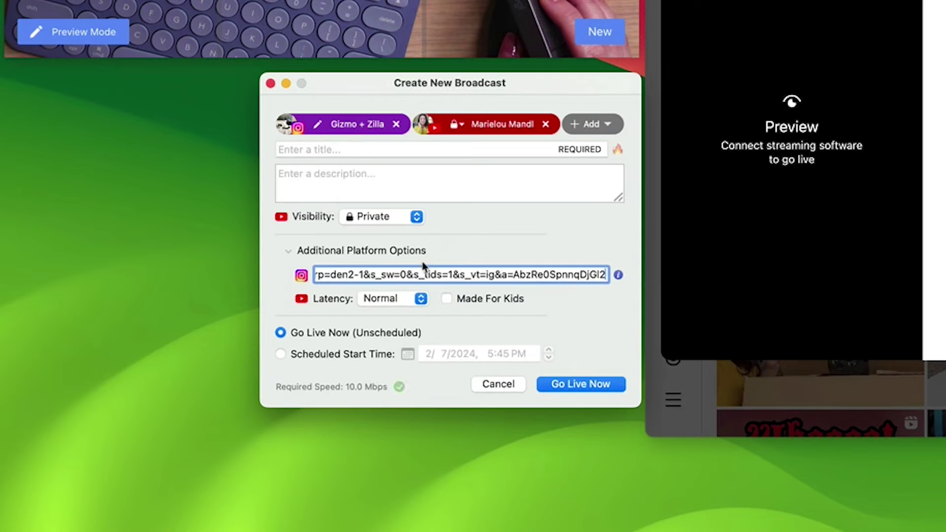
pyautogui.click(357, 149)
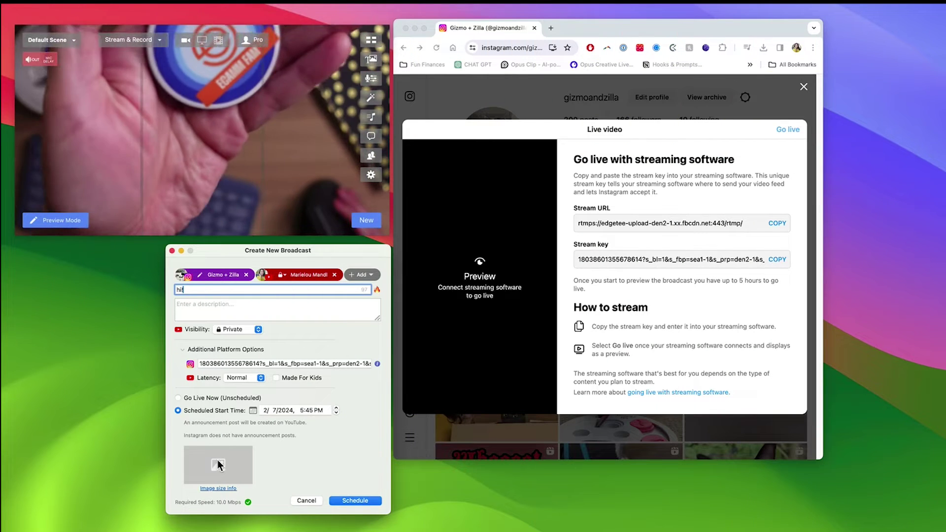
pyautogui.click(284, 10)
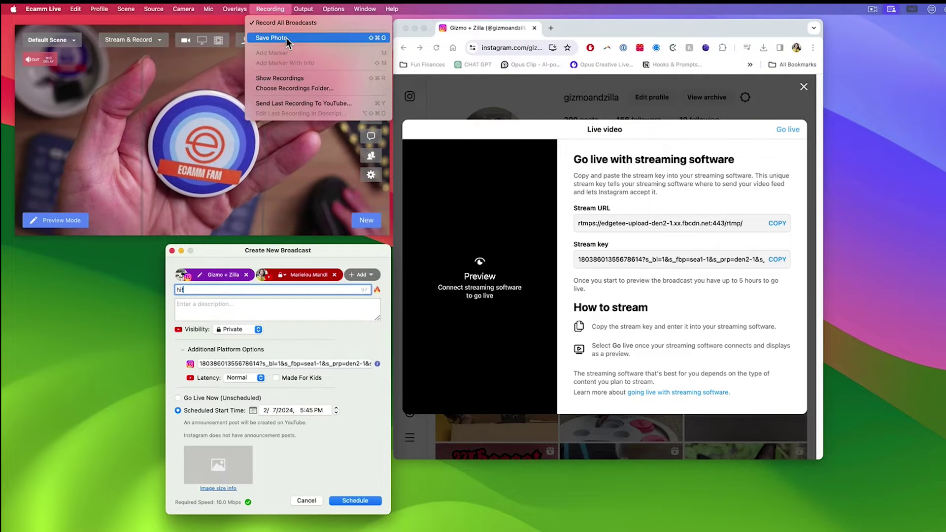
pyautogui.click(271, 38)
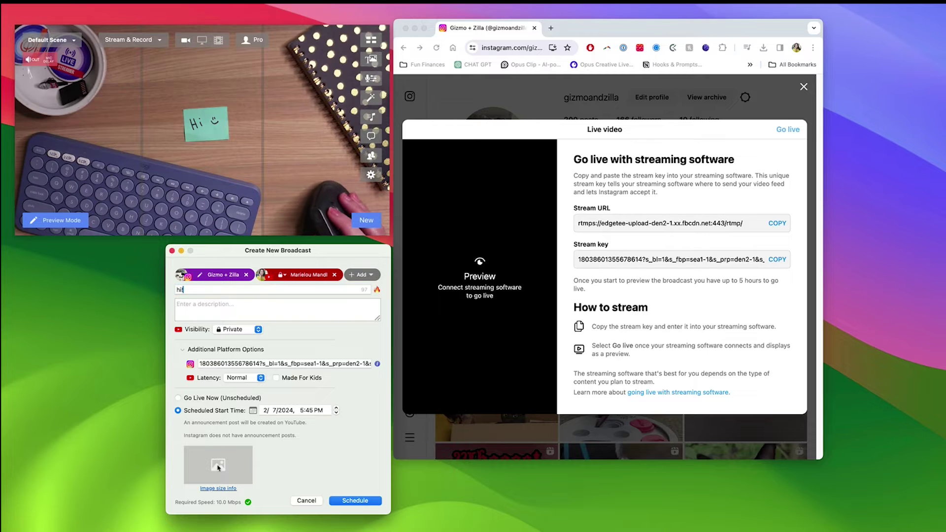
pyautogui.click(218, 468)
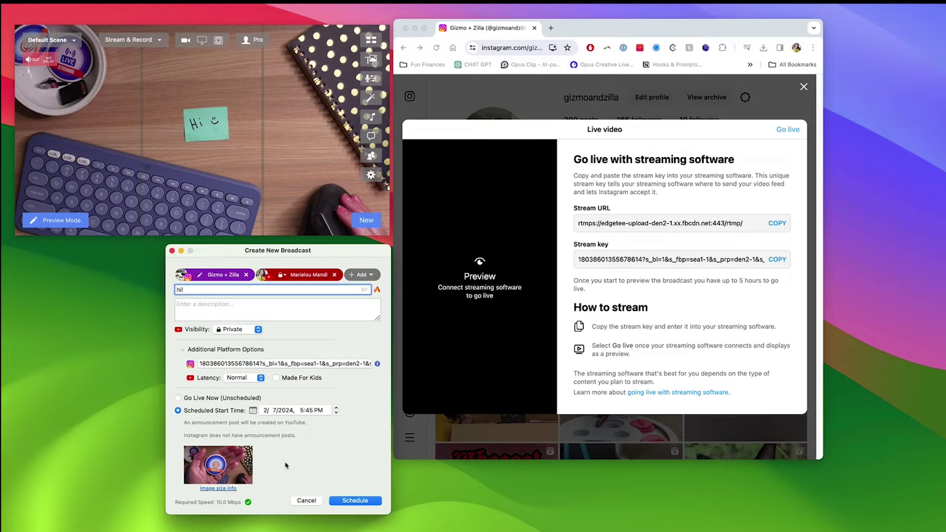
pyautogui.press('Return')
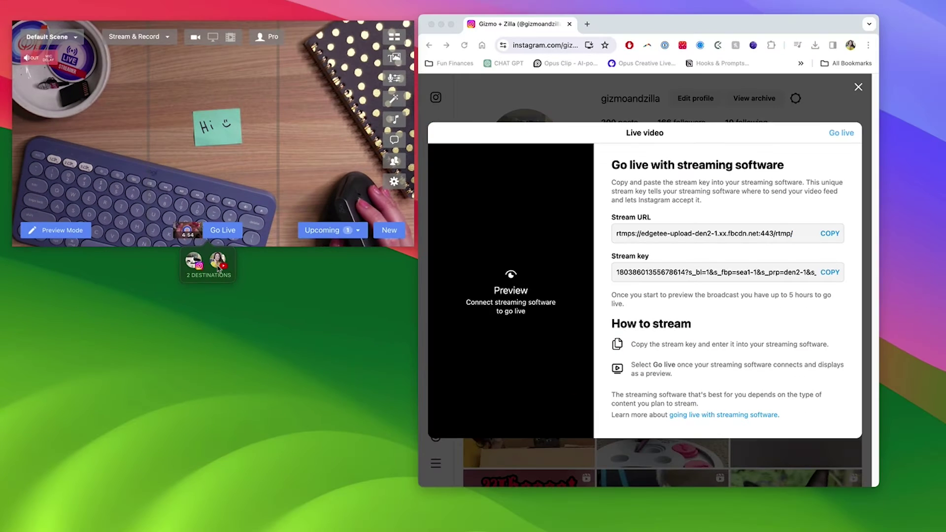
# Go live from the camera window, streaming the desk camera feed to Instagram and YouTube.
pyautogui.click(223, 230)
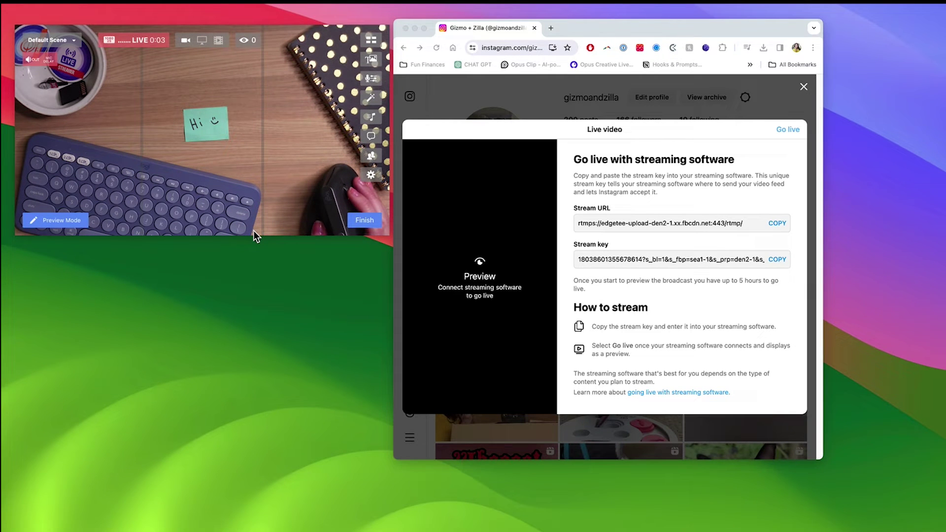
pyautogui.moveTo(266, 212)
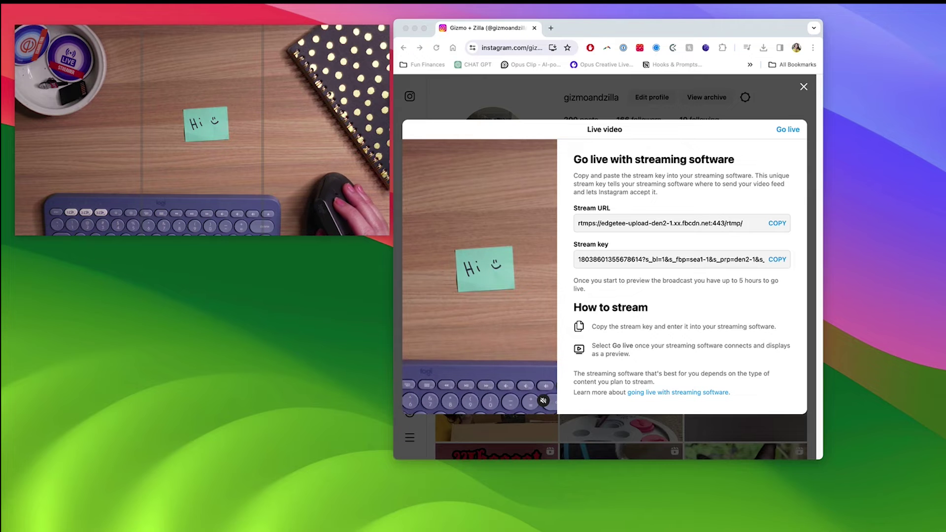
# Show the first viewer comment on the video and take the Instagram live video live.
pyautogui.click(280, 306)
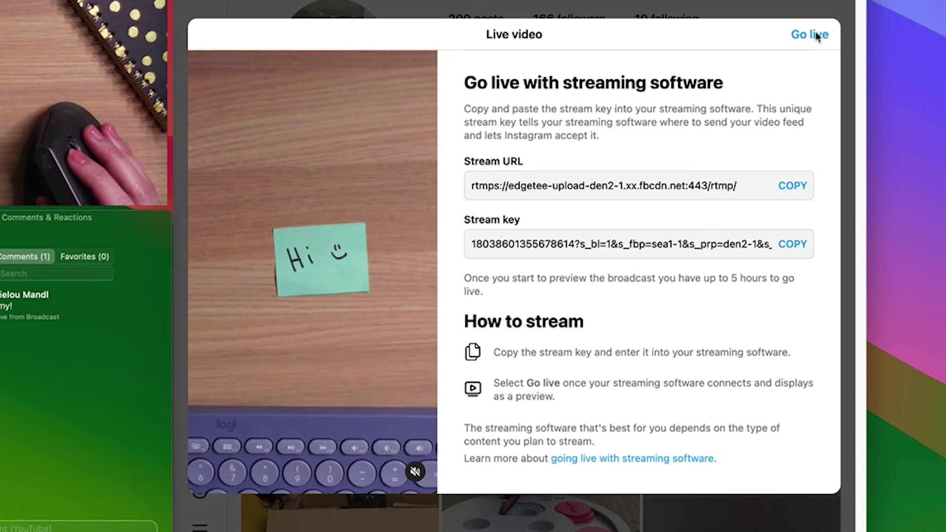
pyautogui.click(816, 34)
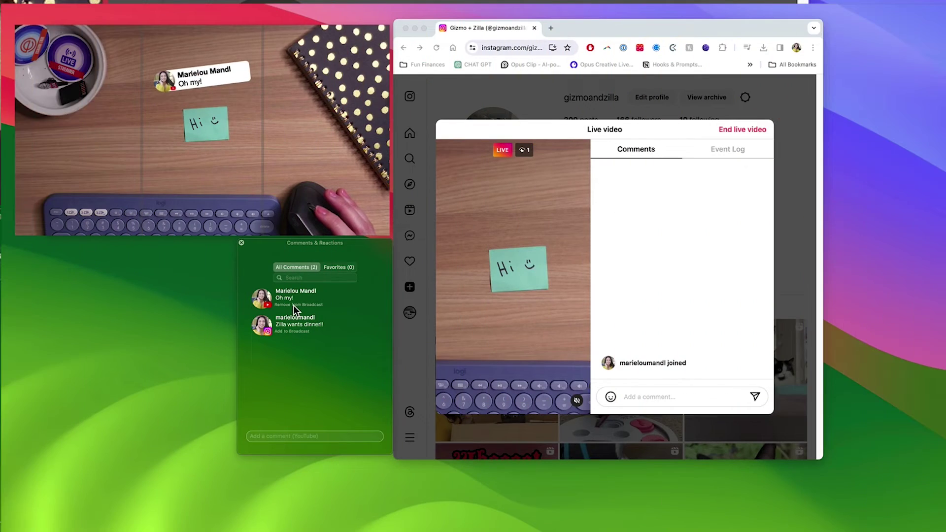
# Overlay the comments 'Zilla wants dinner!!' then 'Oh my!' on the video, then end the broadcast.
pyautogui.click(291, 331)
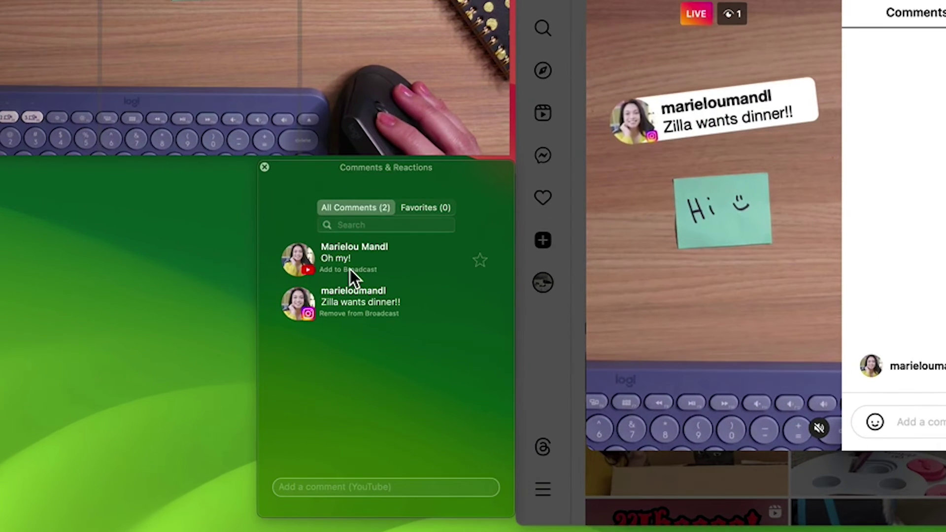
pyautogui.click(293, 305)
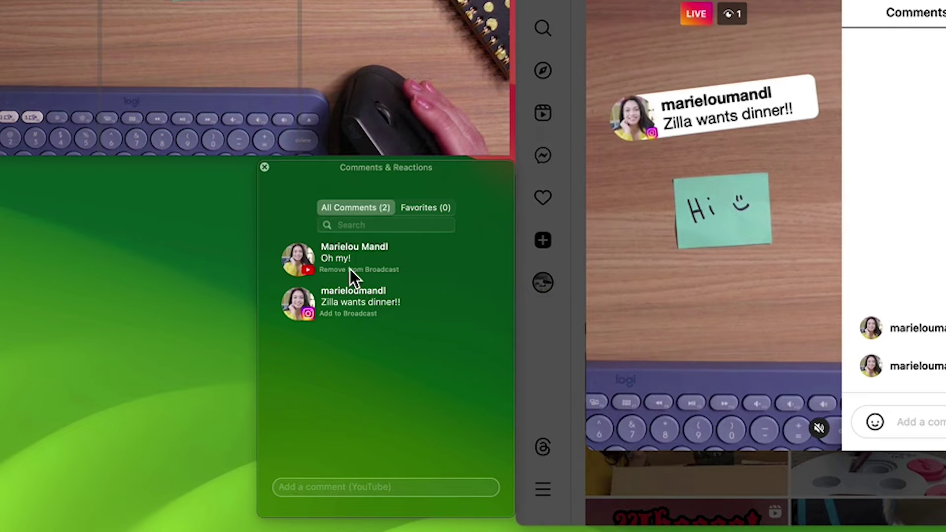
pyautogui.click(445, 137)
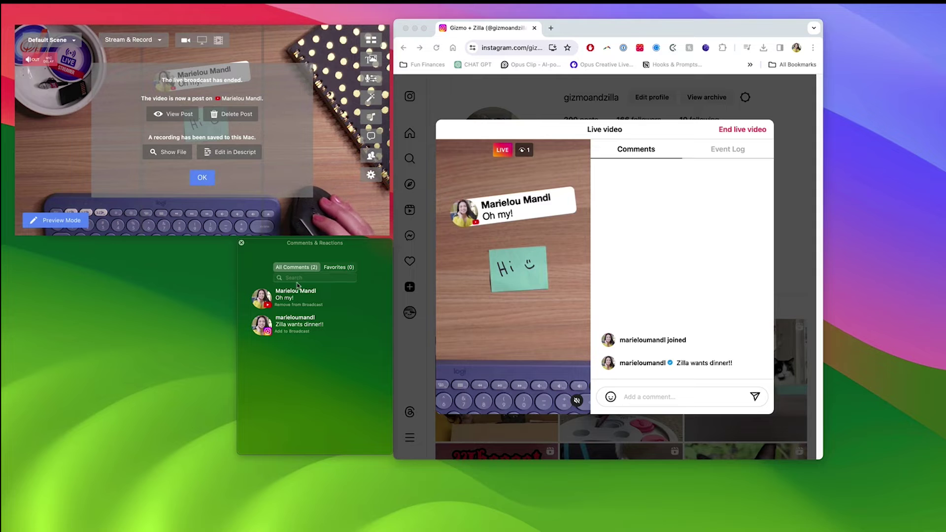
# End the Instagram live video and confirm ending the broadcast in Ecamm Live.
pyautogui.click(755, 131)
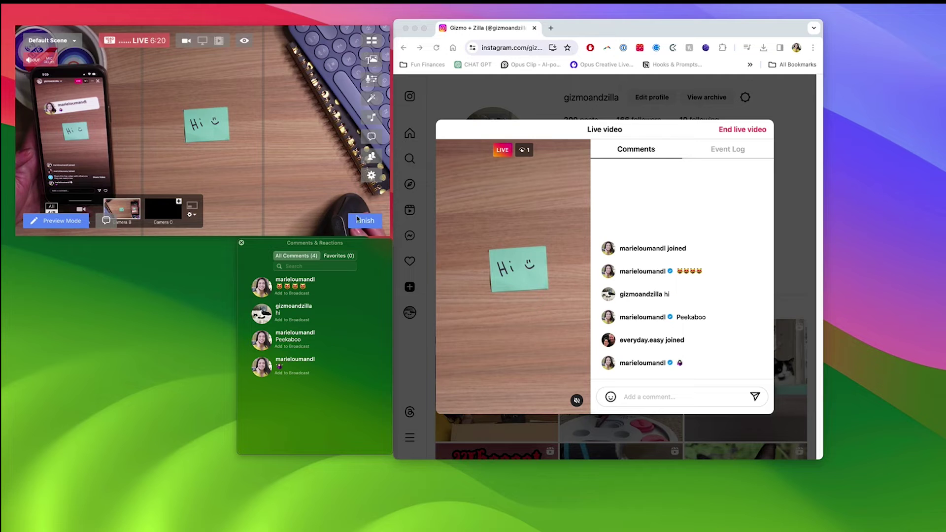
pyautogui.click(358, 219)
# Set YouTube visibility to Private, title the new broadcast 'meow', and go live now.
pyautogui.click(203, 158)
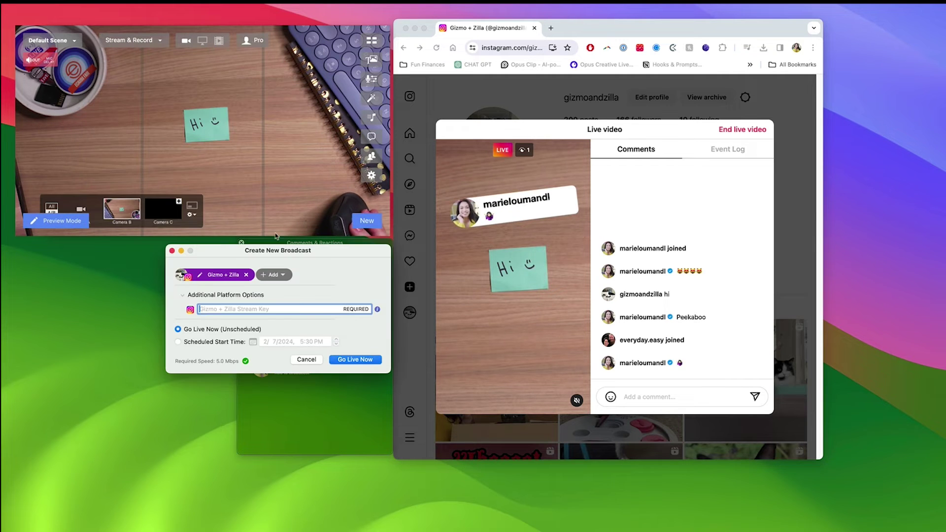
pyautogui.click(257, 329)
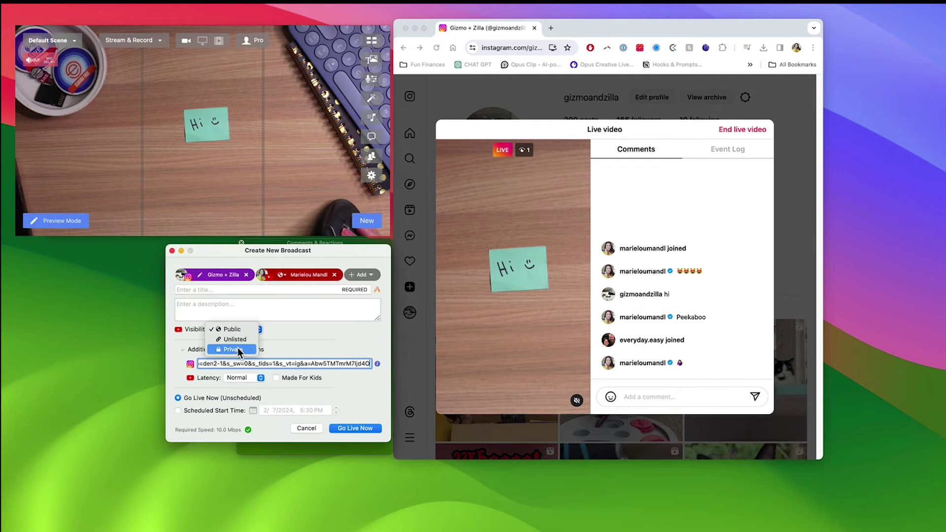
pyautogui.click(233, 352)
pyautogui.click(256, 290)
pyautogui.write('meow')
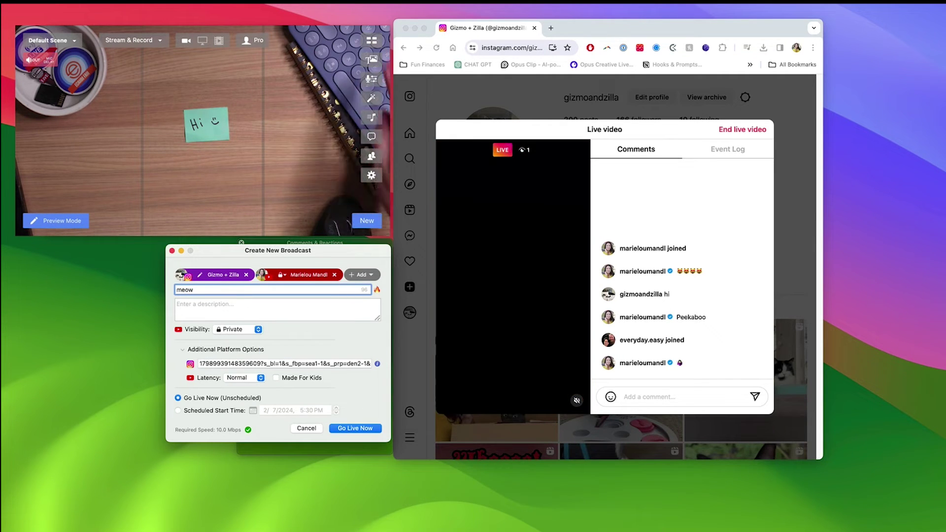
pyautogui.click(357, 429)
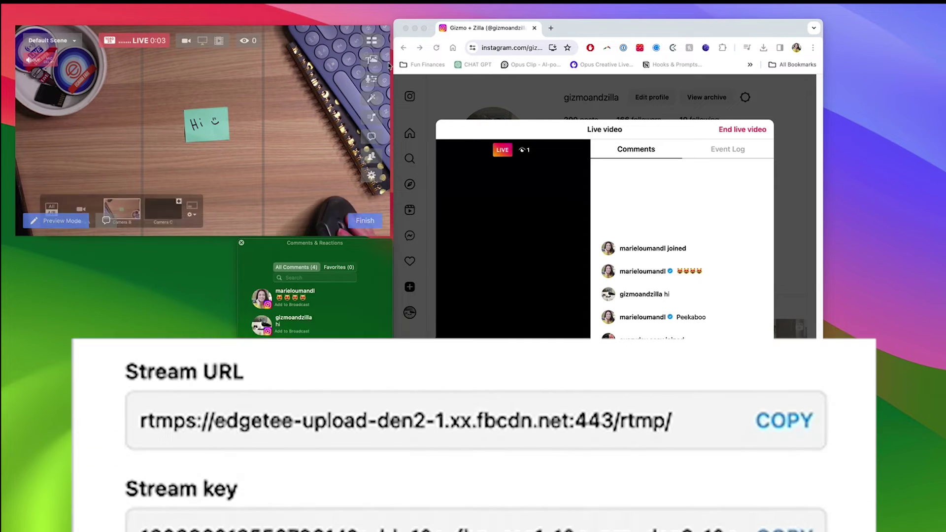